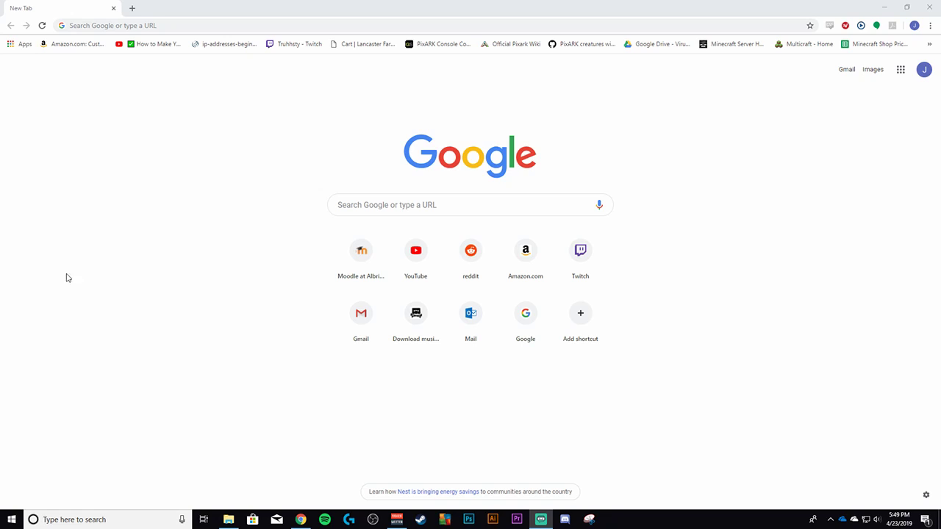
# Open alink.albright.edu and sign in to the site
pyautogui.click(102, 25)
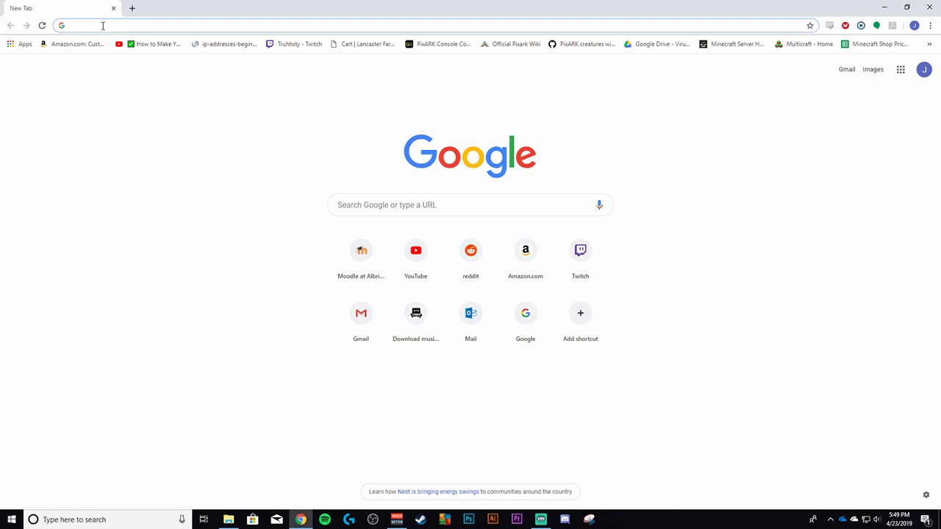
pyautogui.write('alink.')
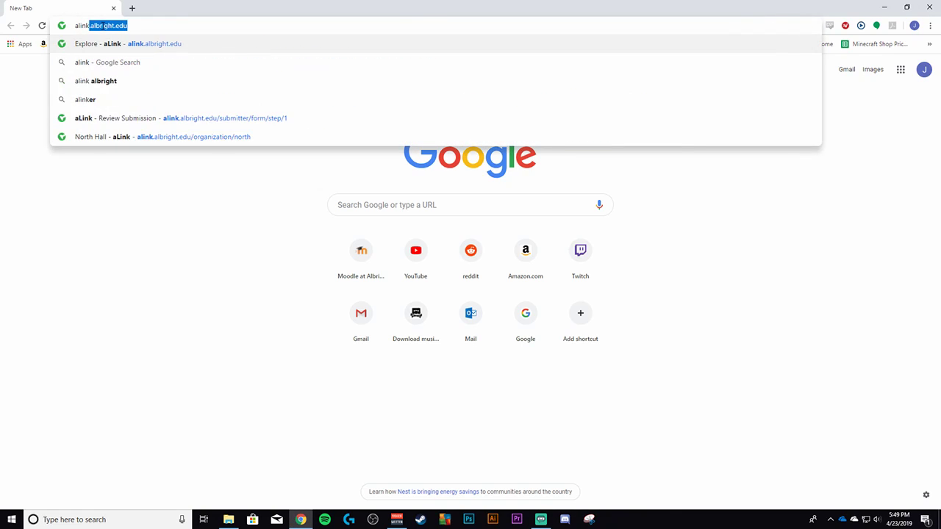
pyautogui.write('albright.edu')
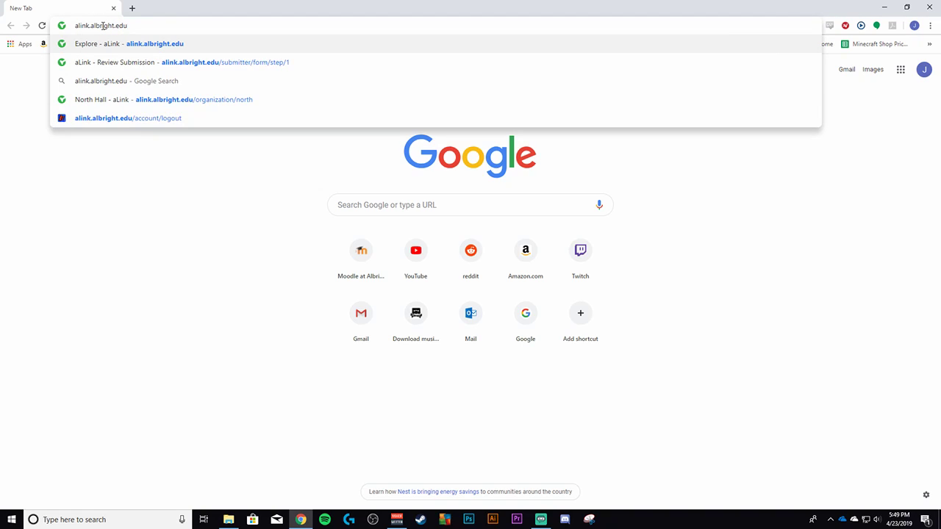
pyautogui.press('Return')
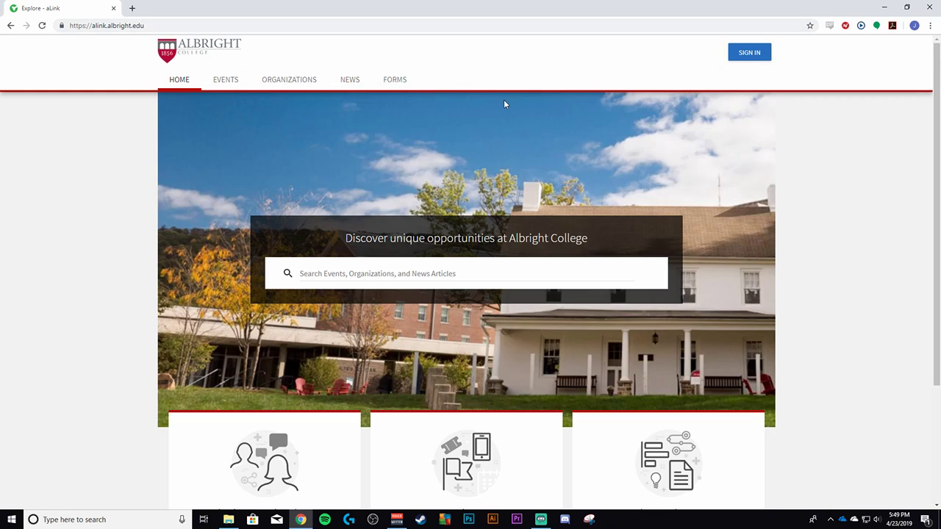
pyautogui.click(746, 58)
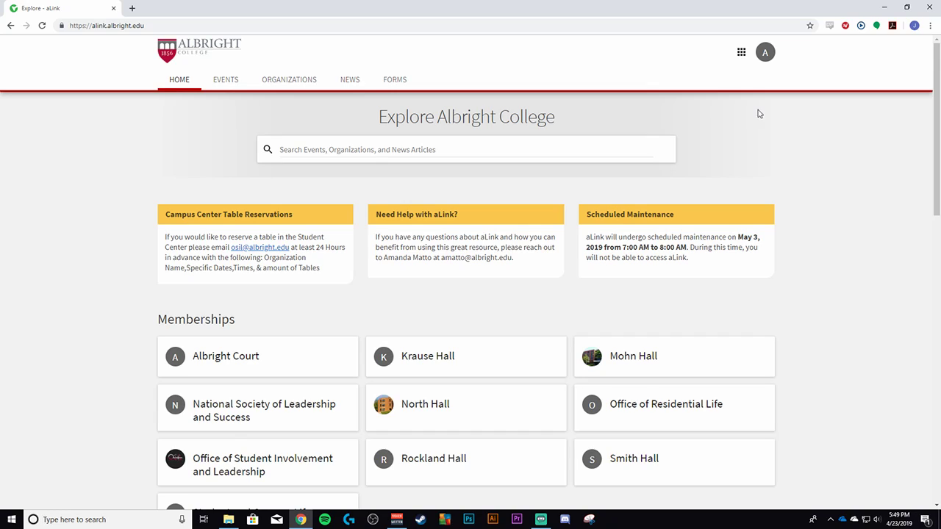
# Open the North Hall organization and start a new submission of its Duty Log form
pyautogui.scroll(-2, 531, 144)
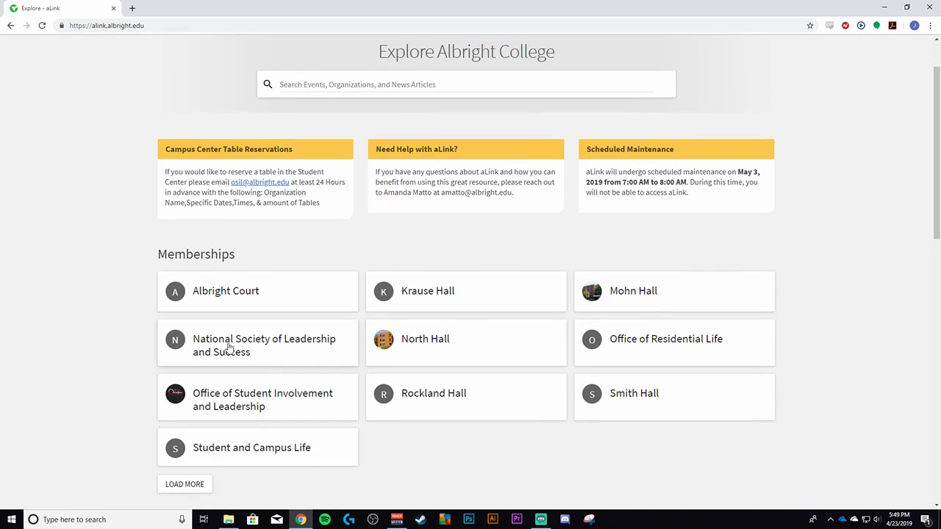
pyautogui.click(466, 351)
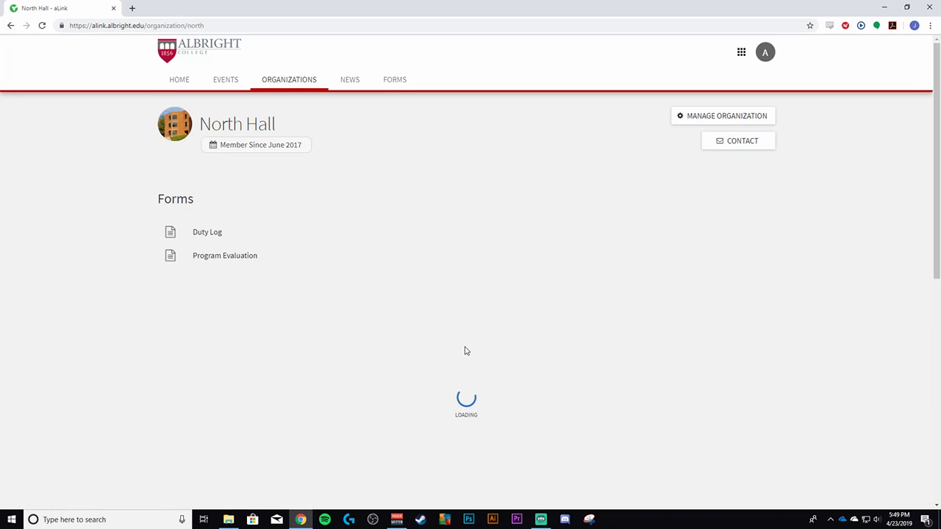
pyautogui.click(210, 233)
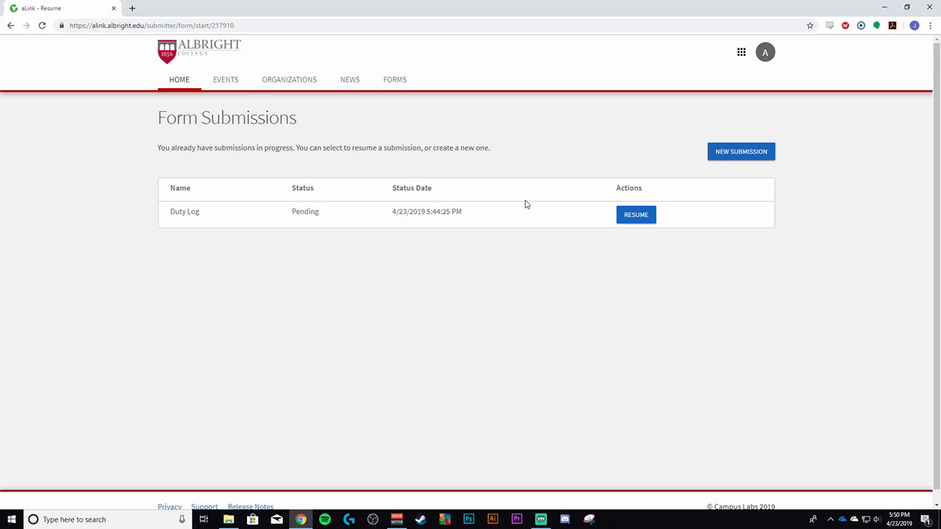
pyautogui.click(726, 156)
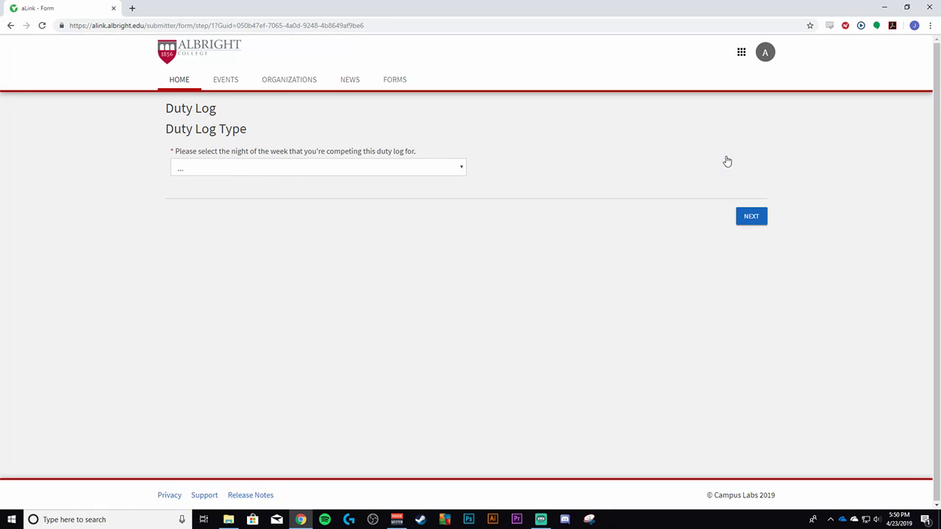
# Choose Weekday (Sunday - Thursday) as the duty log night and continue to the form
pyautogui.click(292, 173)
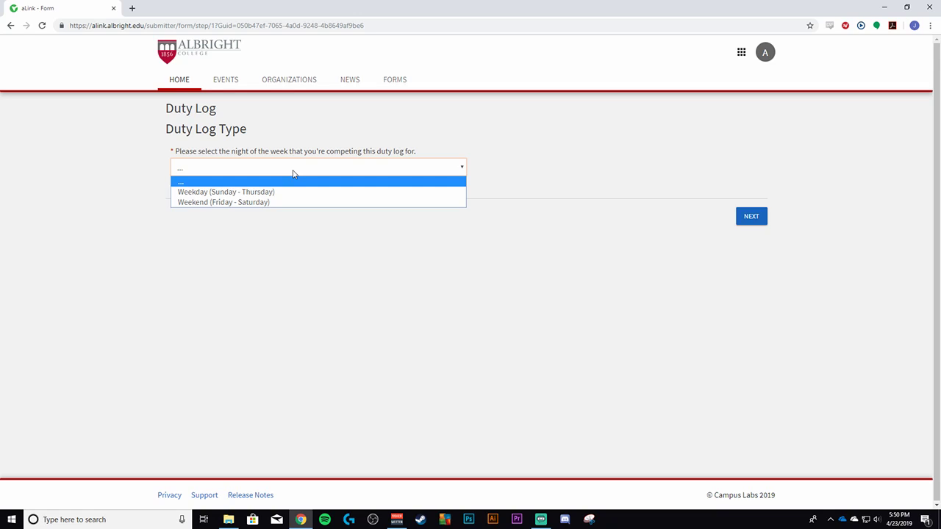
pyautogui.click(261, 193)
pyautogui.click(750, 216)
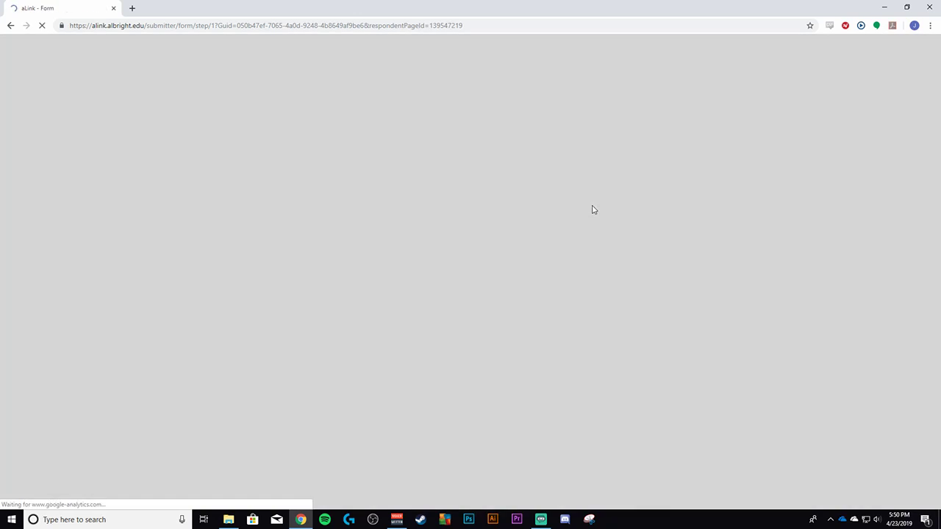
# Fill in the RA's first and last name and set the duty log date to 4/22/2019
pyautogui.click(234, 166)
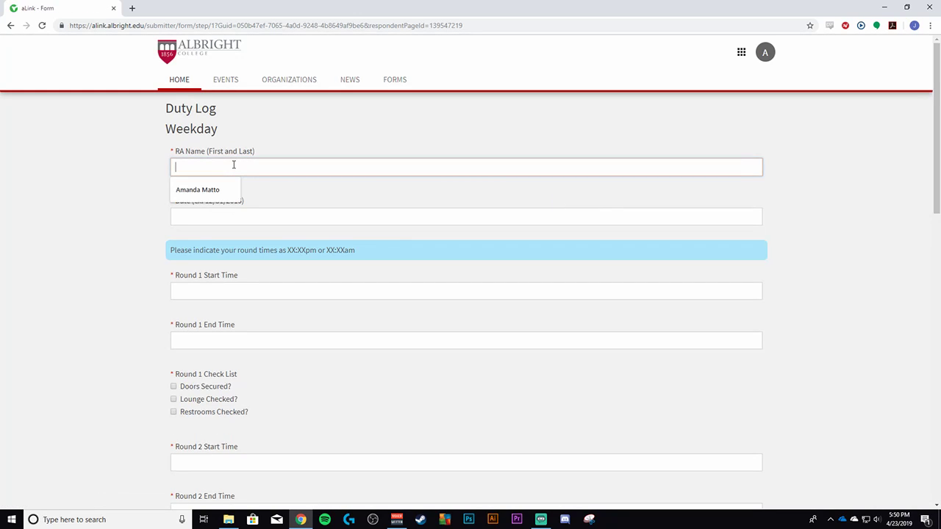
pyautogui.click(200, 189)
pyautogui.click(204, 217)
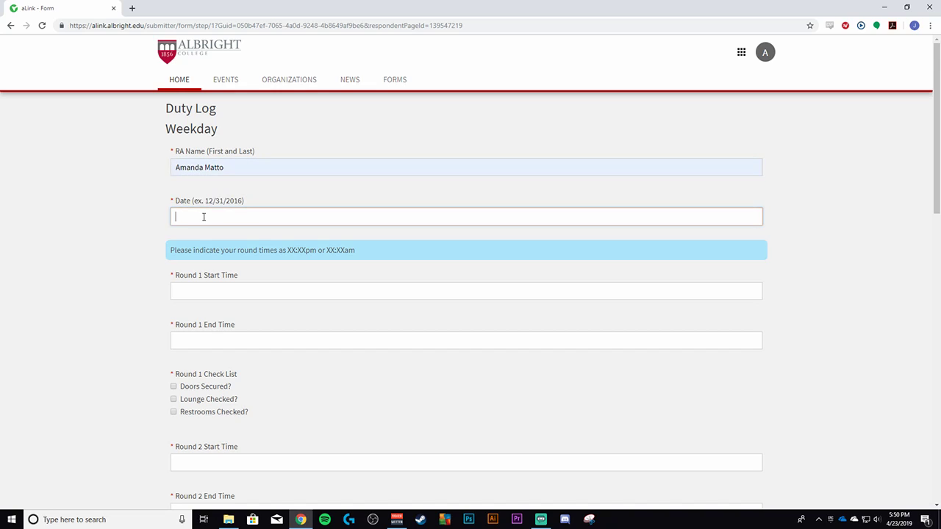
pyautogui.write('4/22/2019')
# Set the Round 1 start time to 8:00 PM and its end time to 8:24 PM
pyautogui.click(203, 289)
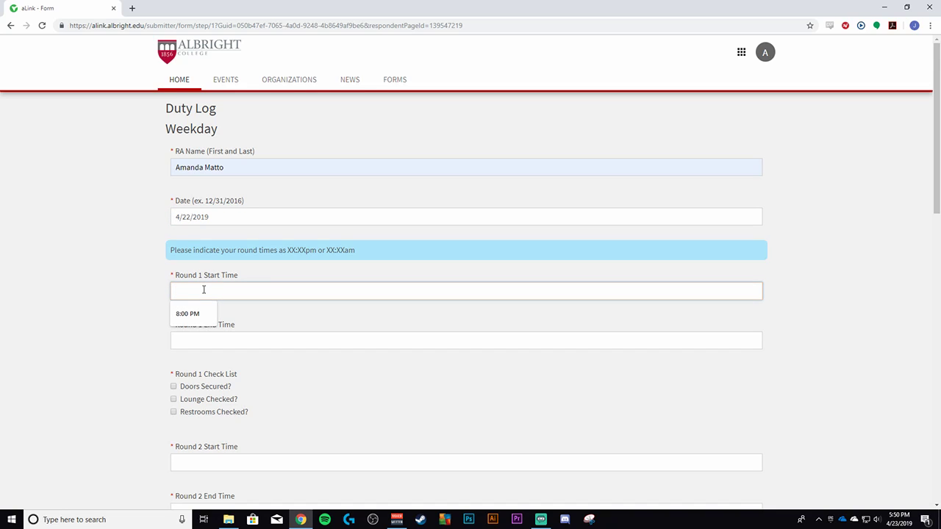
pyautogui.click(195, 316)
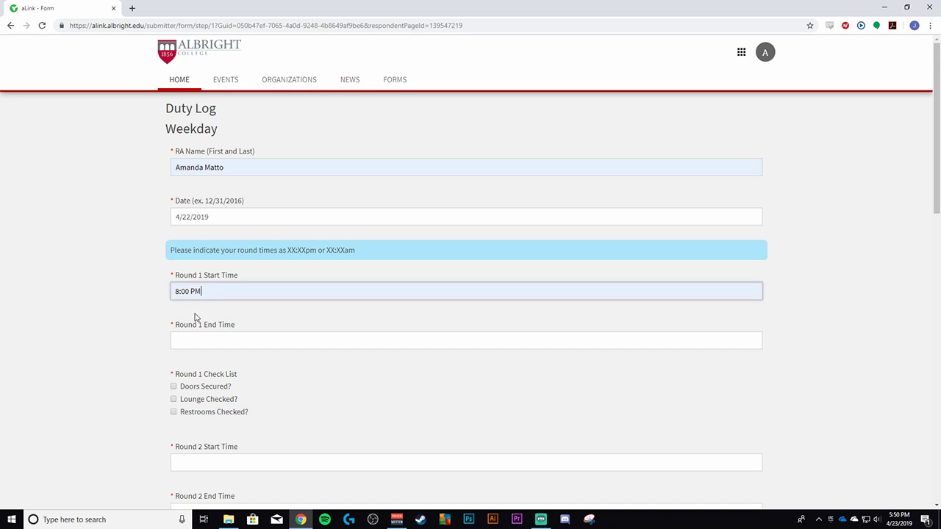
pyautogui.click(190, 345)
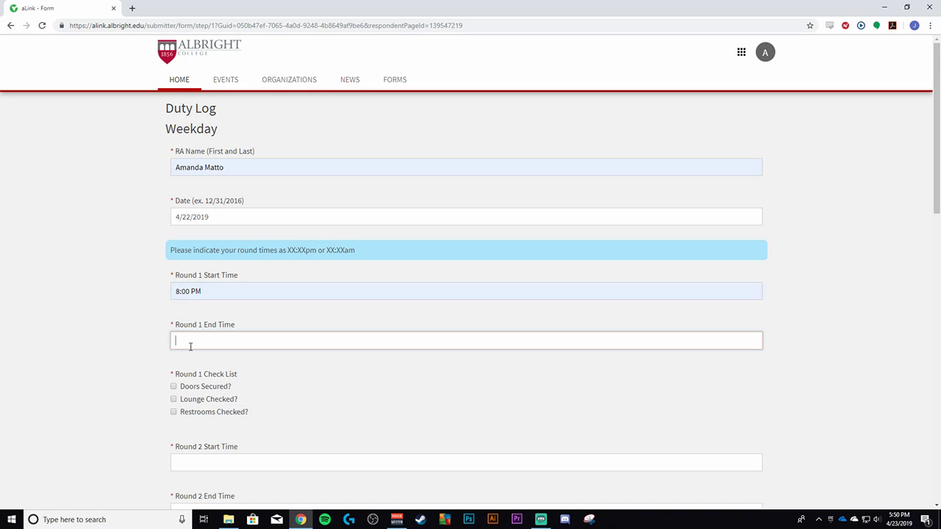
pyautogui.write('8:24 PM')
pyautogui.click(287, 371)
# Mark doors secured, lounge checked and restrooms checked in the Round 1 checklist
pyautogui.scroll(-1, 285, 376)
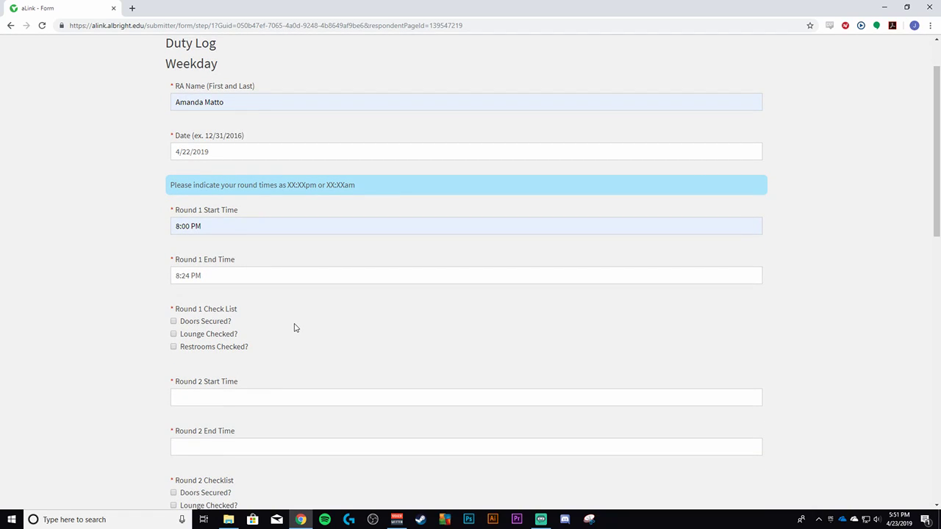
pyautogui.scroll(-1, 278, 316)
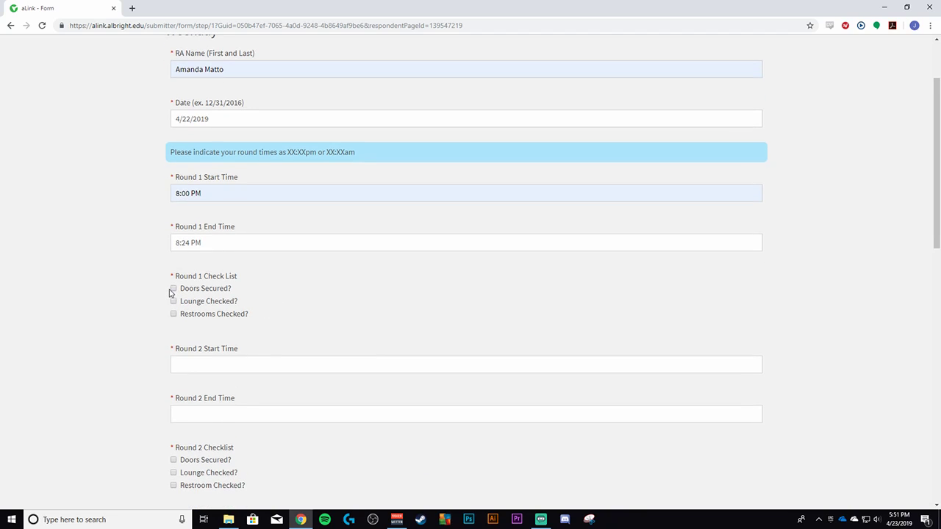
pyautogui.click(172, 290)
pyautogui.click(175, 314)
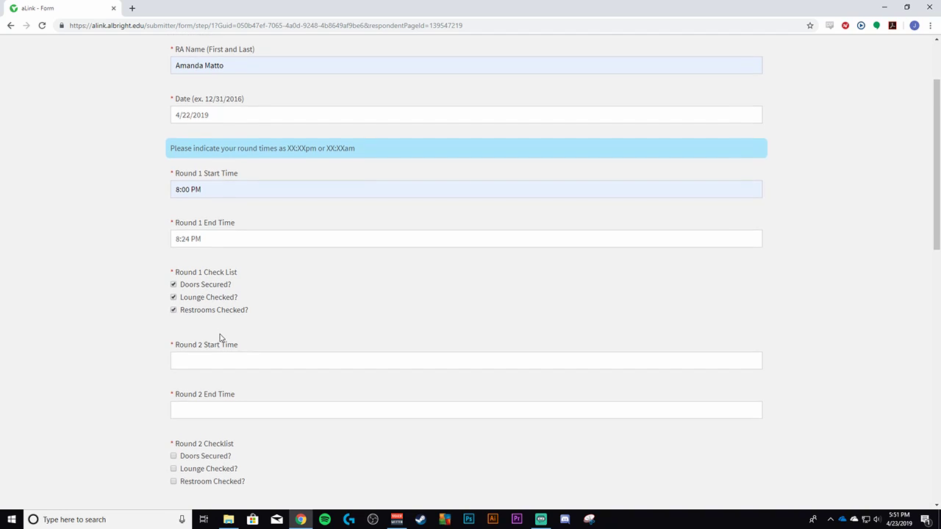
# Set the Round 2 start time to 10:15 PM and its end time to 10:31 PM
pyautogui.scroll(-1, 224, 323)
pyautogui.click(195, 298)
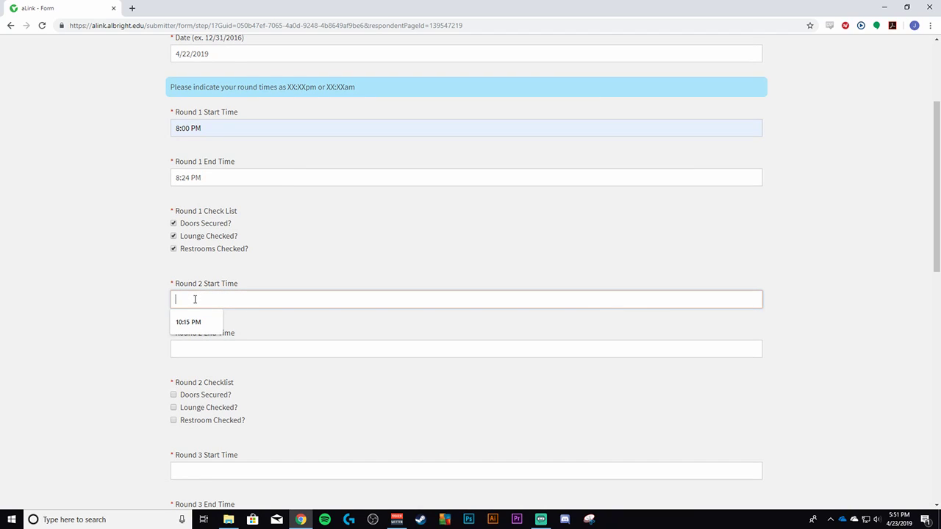
pyautogui.click(188, 322)
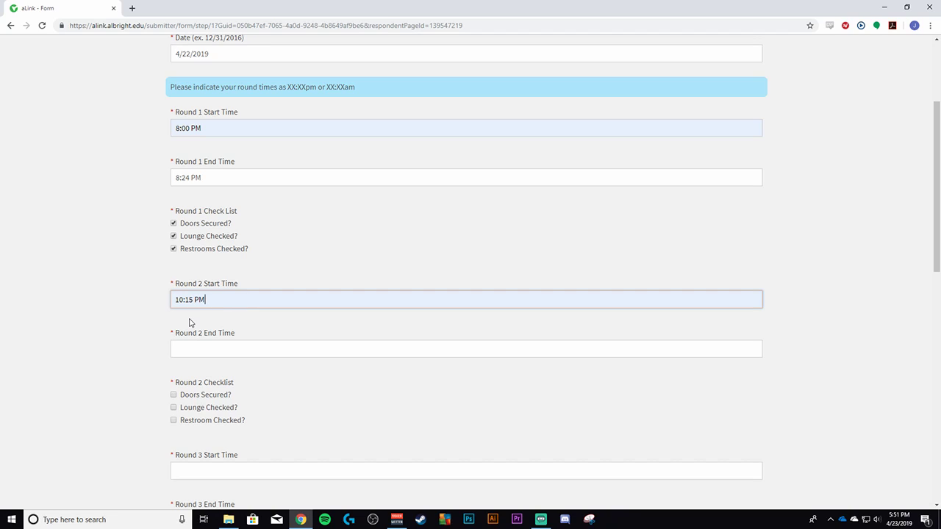
pyautogui.click(192, 352)
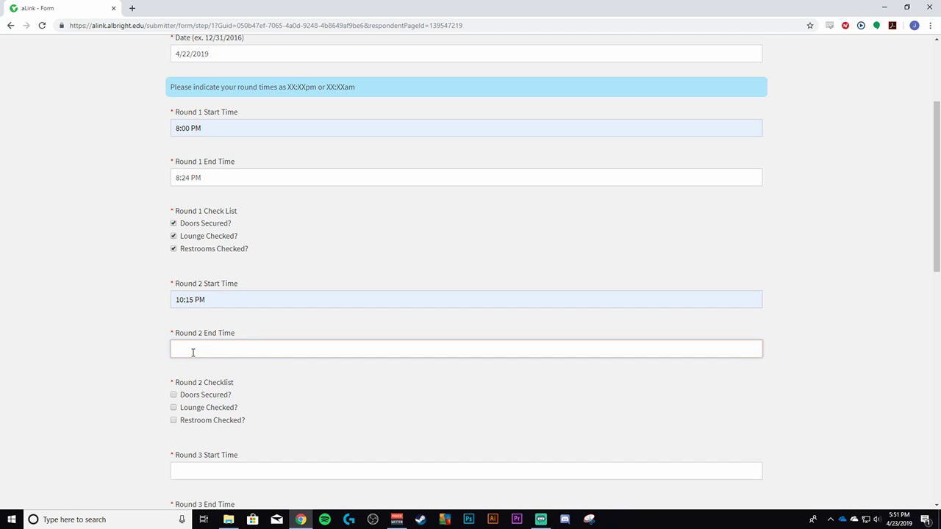
pyautogui.write('10:31 PM')
# Mark doors secured, lounge checked and restroom checked in the Round 2 checklist
pyautogui.scroll(-2, 203, 371)
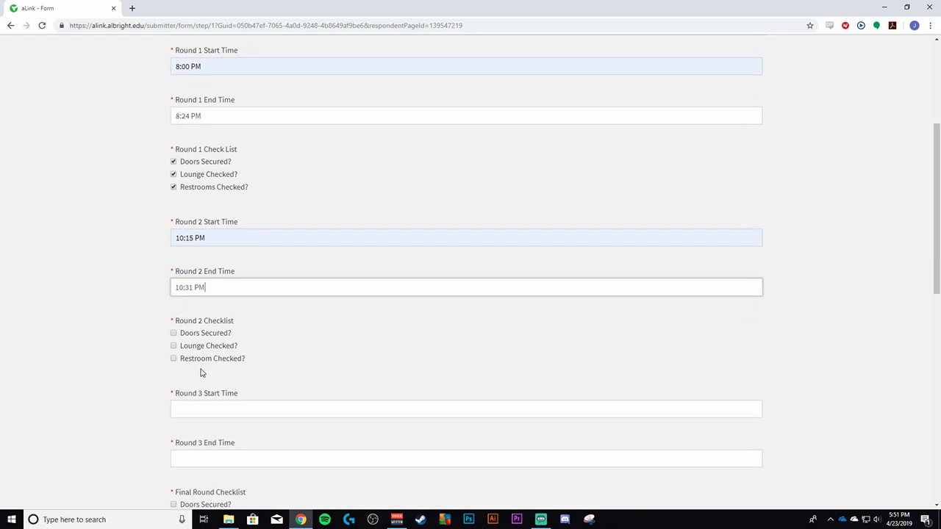
pyautogui.click(175, 329)
pyautogui.click(174, 342)
pyautogui.click(174, 355)
# Set the Round 3 start time to 12:05 AM
pyautogui.scroll(-4, 176, 358)
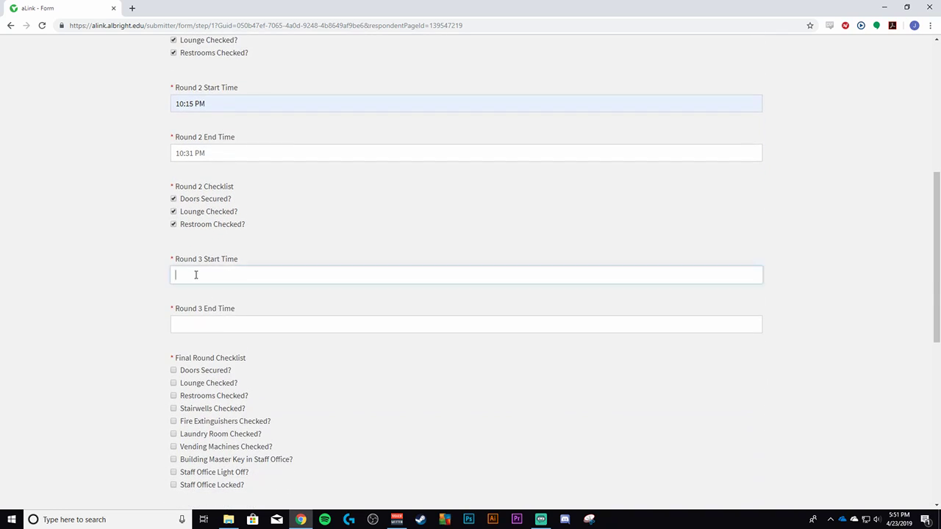
pyautogui.click(196, 274)
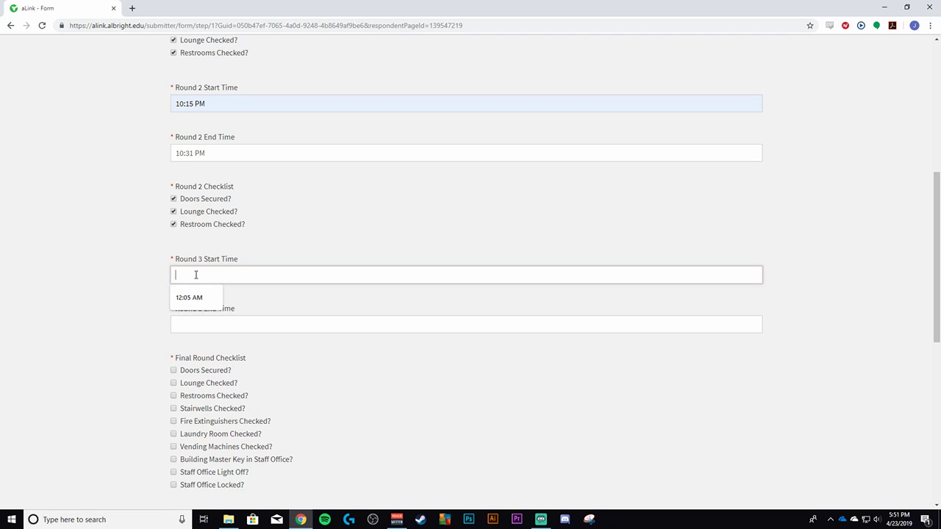
pyautogui.click(188, 299)
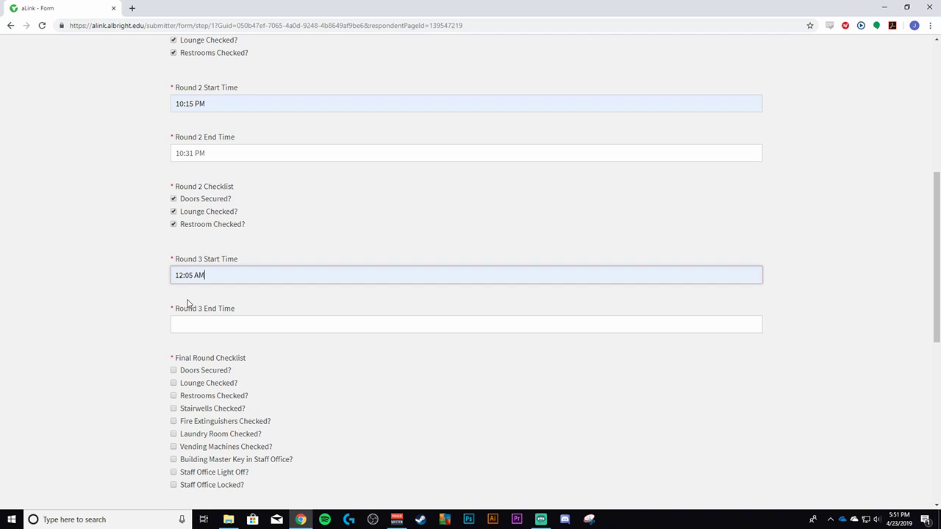
pyautogui.click(192, 325)
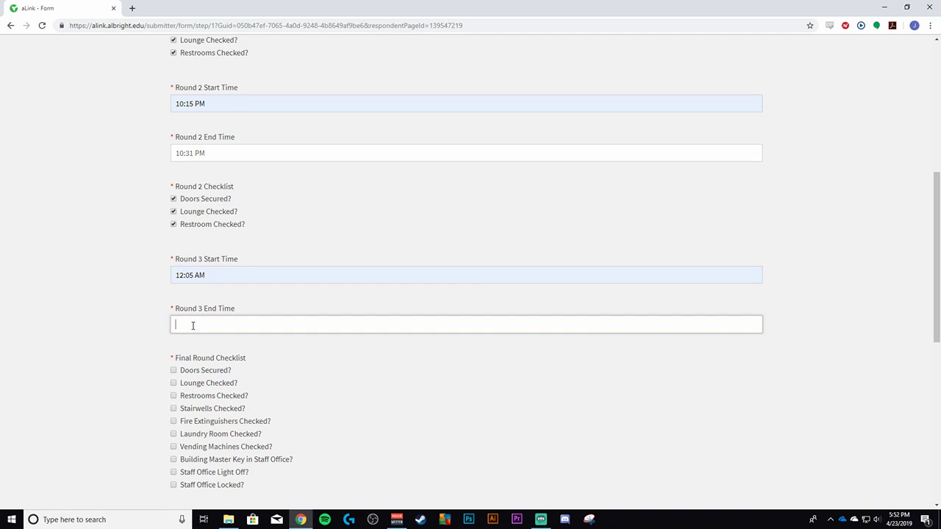
pyautogui.write('12:23 AM')
pyautogui.moveTo(215, 325); pyautogui.dragTo(158, 326)
pyautogui.press('BackSpace')
# Mark all ten items in the Final Round Checklist, from Doors Secured to Staff Office Locked
pyautogui.scroll(-1, 192, 353)
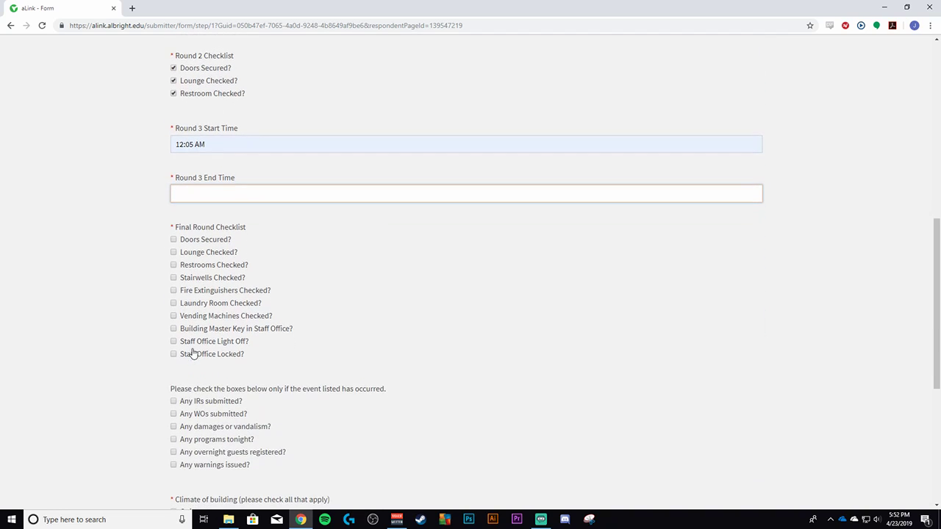
pyautogui.click(174, 241)
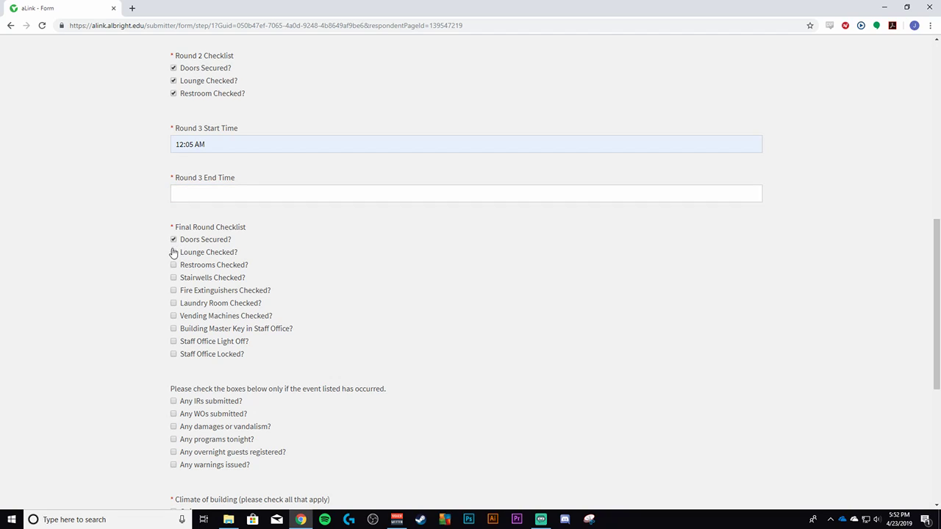
pyautogui.click(174, 266)
pyautogui.click(173, 279)
pyautogui.click(175, 304)
pyautogui.click(173, 317)
pyautogui.click(174, 342)
# Mark WOs submitted and damages or vandalism as occurred, and set the building climate to Quiet and Calm
pyautogui.scroll(-2, 149, 388)
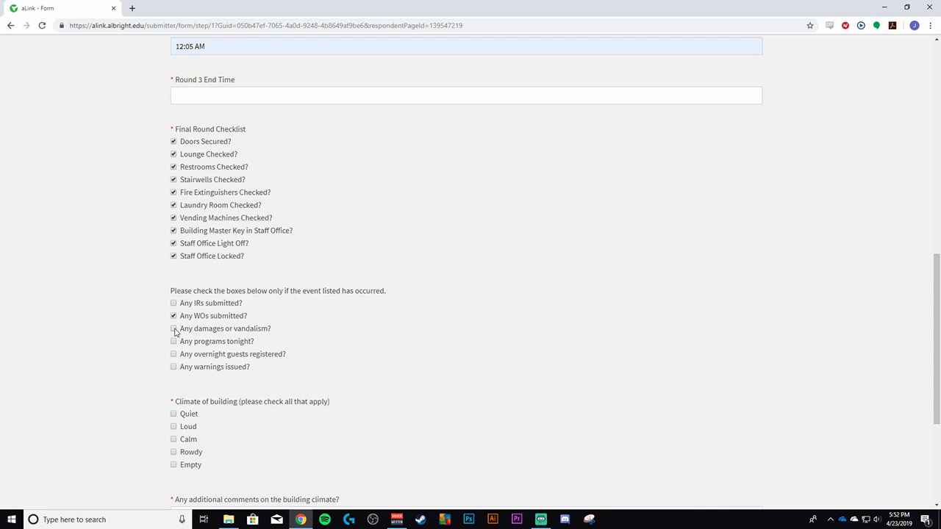
pyautogui.click(174, 329)
pyautogui.scroll(-1, 174, 330)
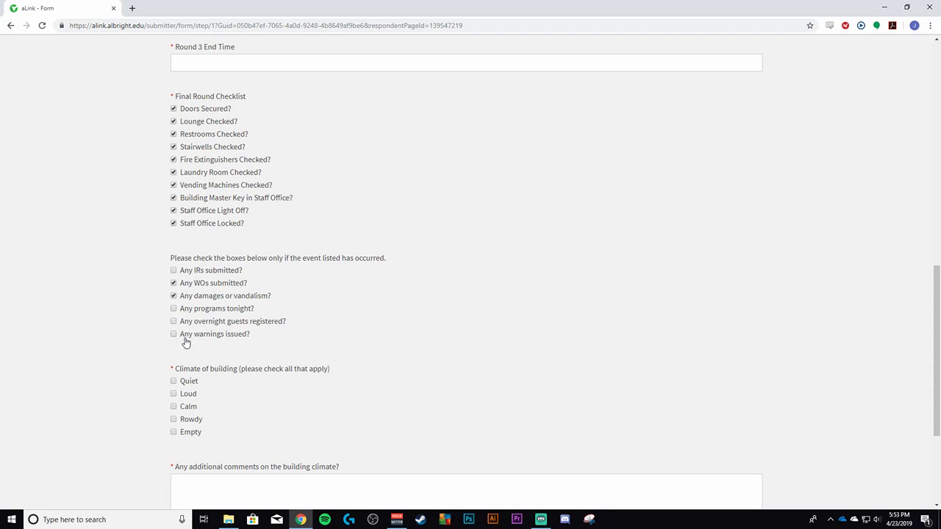
pyautogui.scroll(-1, 174, 356)
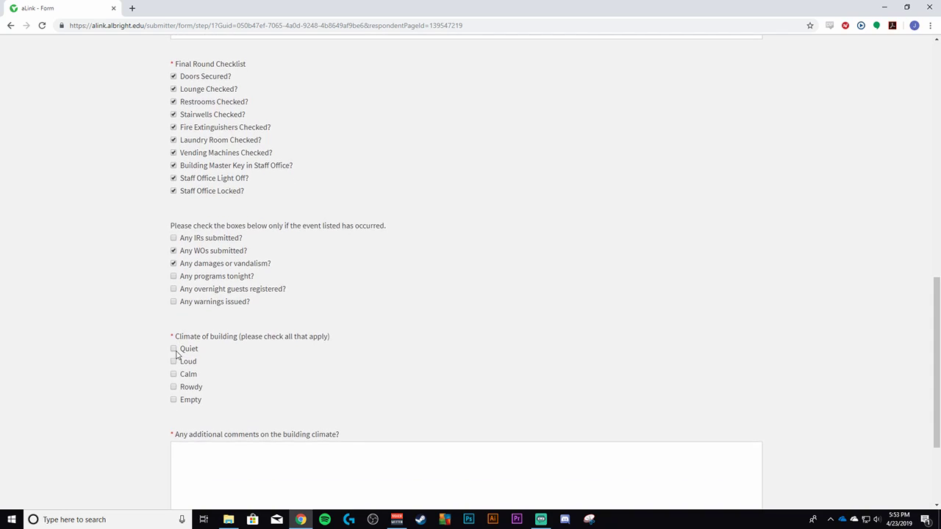
pyautogui.scroll(-1, 176, 356)
pyautogui.click(173, 342)
pyautogui.click(174, 317)
# Enter the climate comment "Many residents had their doors open on my first round." and submit the Weekday page
pyautogui.scroll(-2, 280, 351)
pyautogui.click(215, 352)
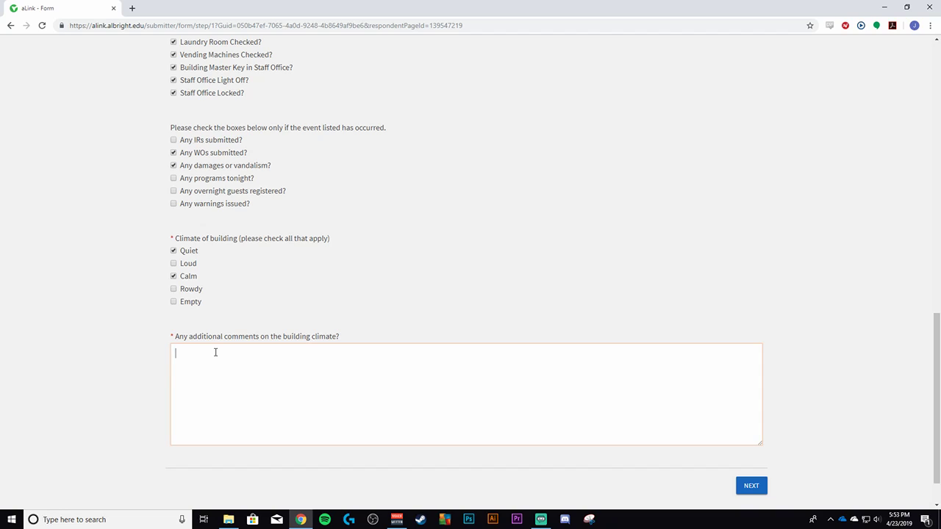
pyautogui.write('Many residents had their doors open on my first')
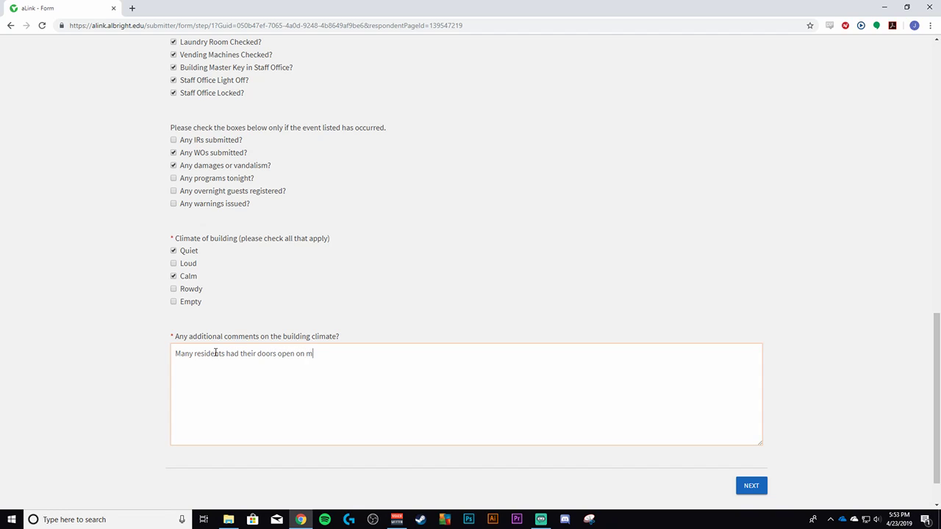
pyautogui.write(' round.')
pyautogui.click(753, 486)
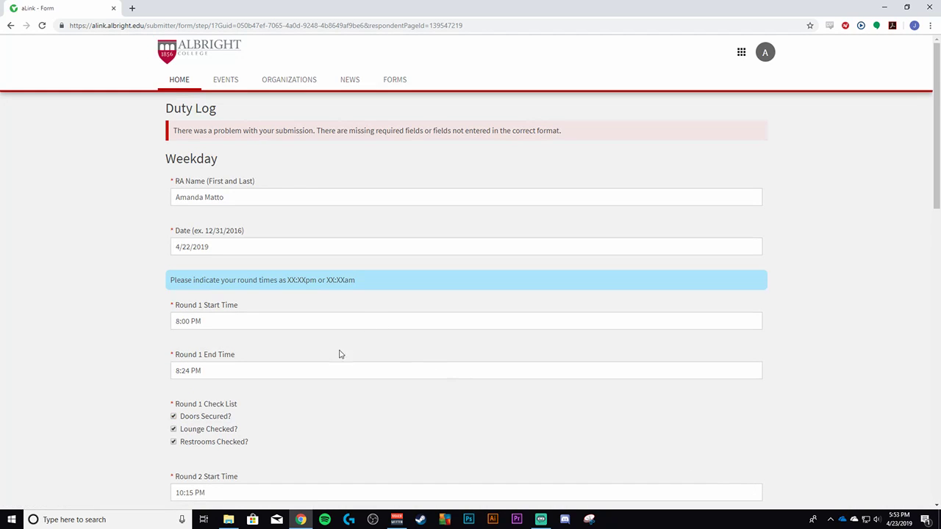
# Set the missing Round 3 end time to 12:23 AM and resubmit the Weekday page
pyautogui.scroll(-1, 284, 404)
pyautogui.scroll(1, 284, 406)
pyautogui.scroll(-6, 286, 218)
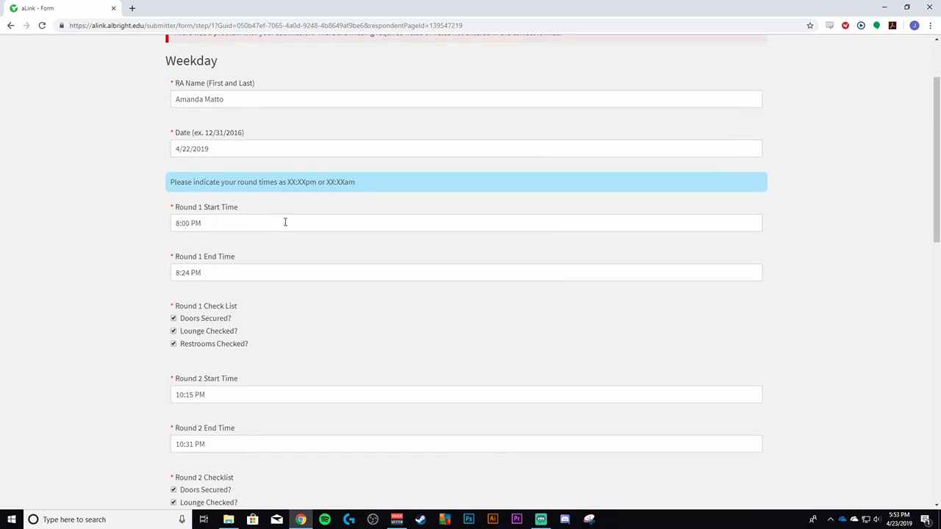
pyautogui.click(180, 287)
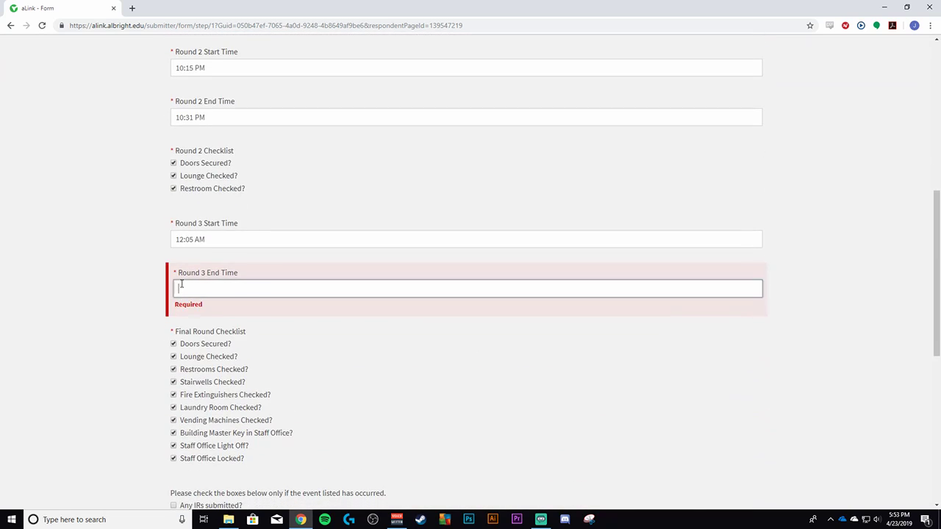
pyautogui.write('12:')
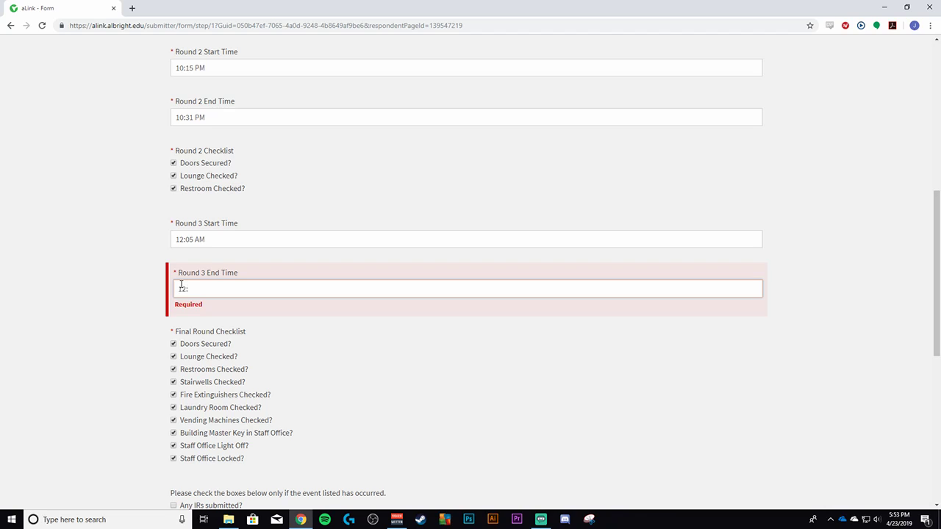
pyautogui.write('23 AM')
pyautogui.click(309, 340)
pyautogui.scroll(-2, 308, 325)
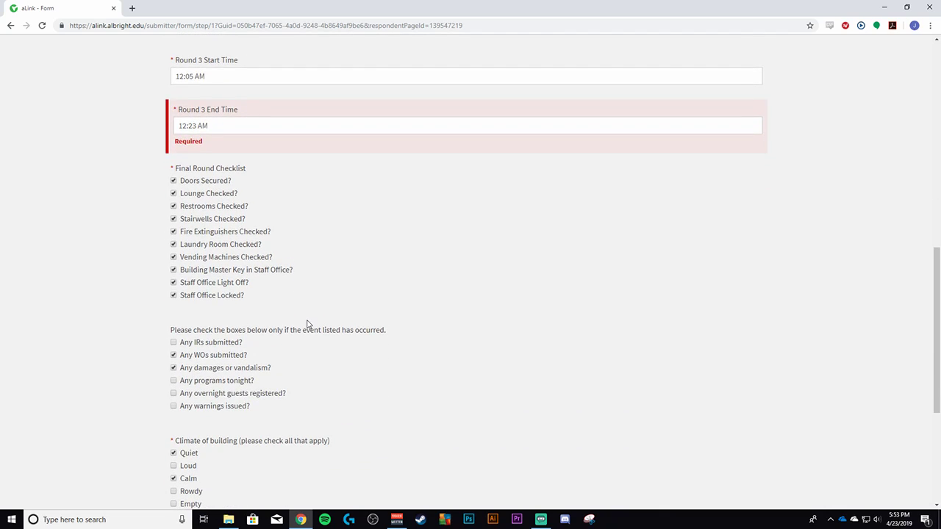
pyautogui.scroll(-3, 307, 324)
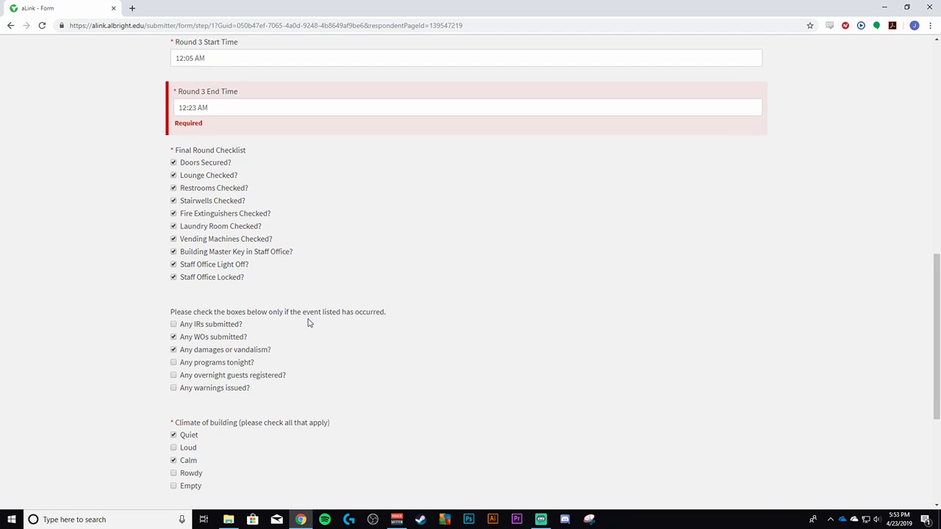
pyautogui.click(750, 438)
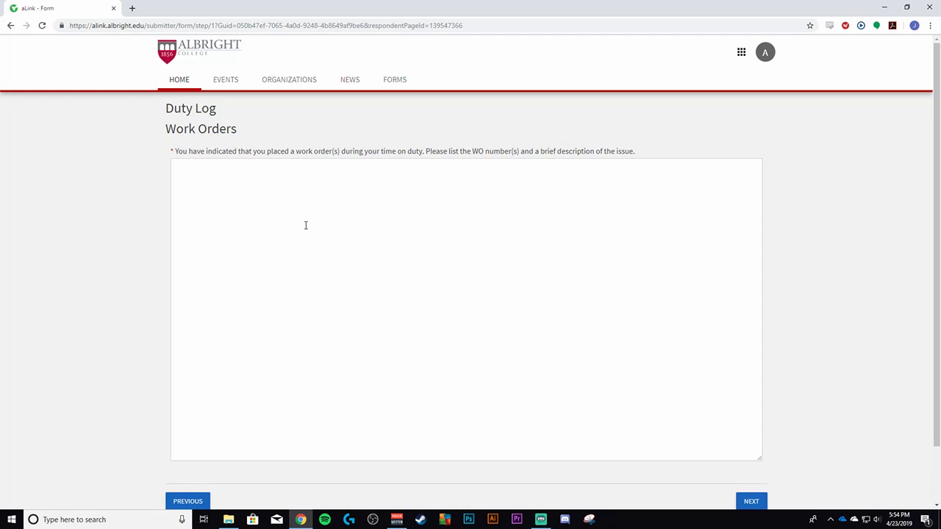
# Enter the work order description "WORKORDER# There were many paper towels stuffed into the E-200s second toilet causing it to clog." and continue
pyautogui.click(222, 181)
pyautogui.write('WORKORD')
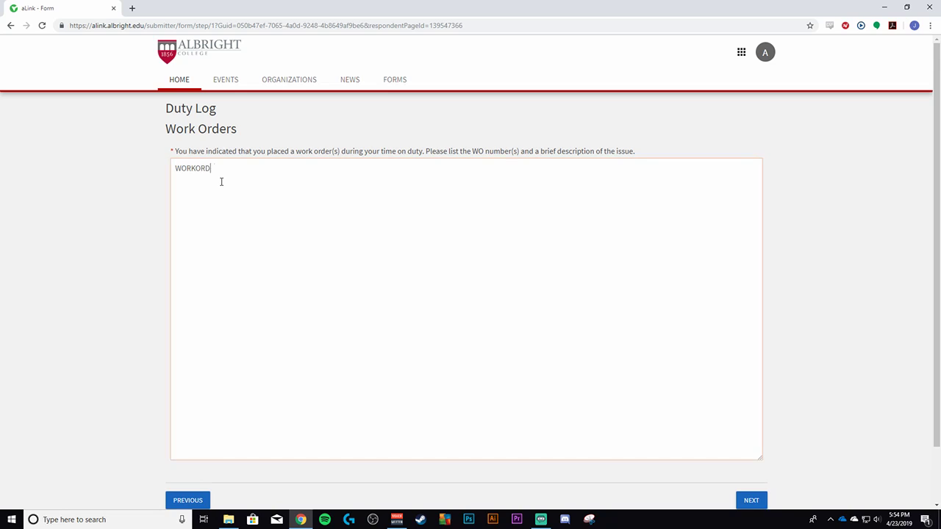
pyautogui.write('ER#')
pyautogui.write('There were many paper towels stuffed into the E-')
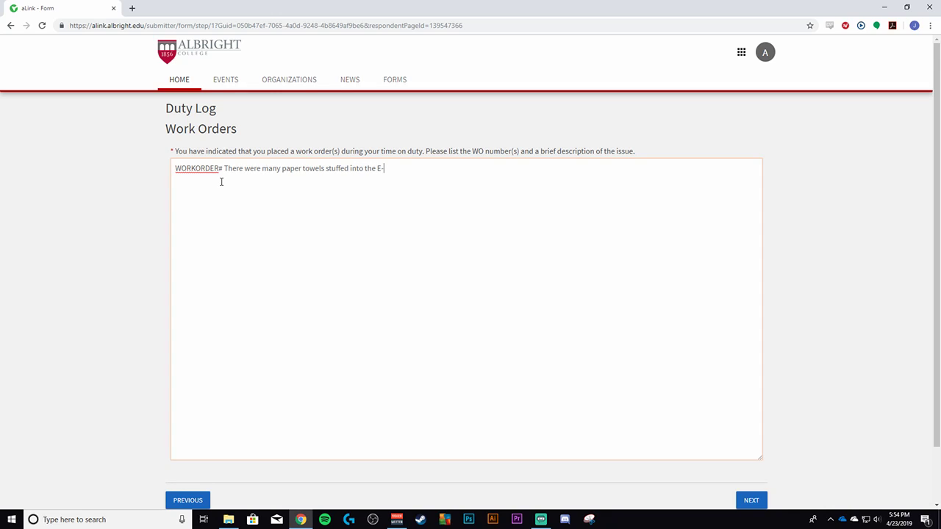
pyautogui.write('200s second toilet causing it ')
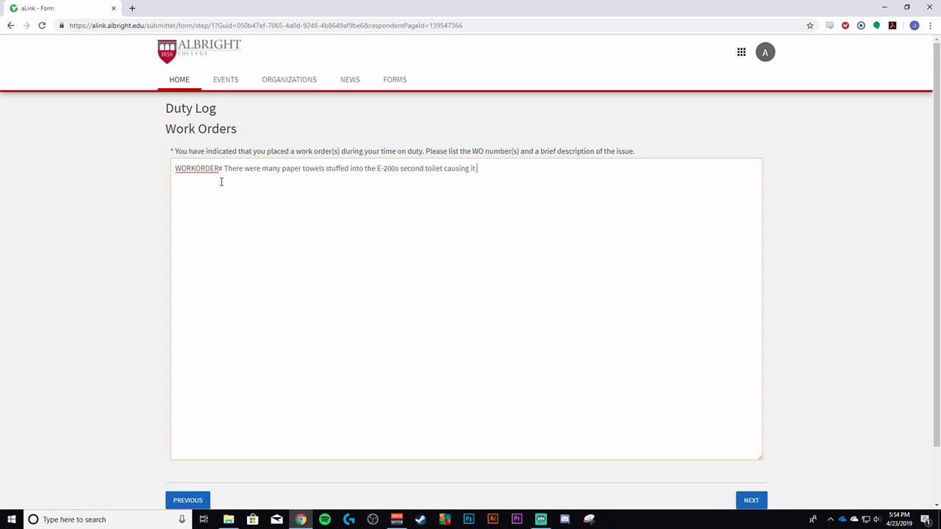
pyautogui.write('to clog.')
pyautogui.scroll(-1, 540, 259)
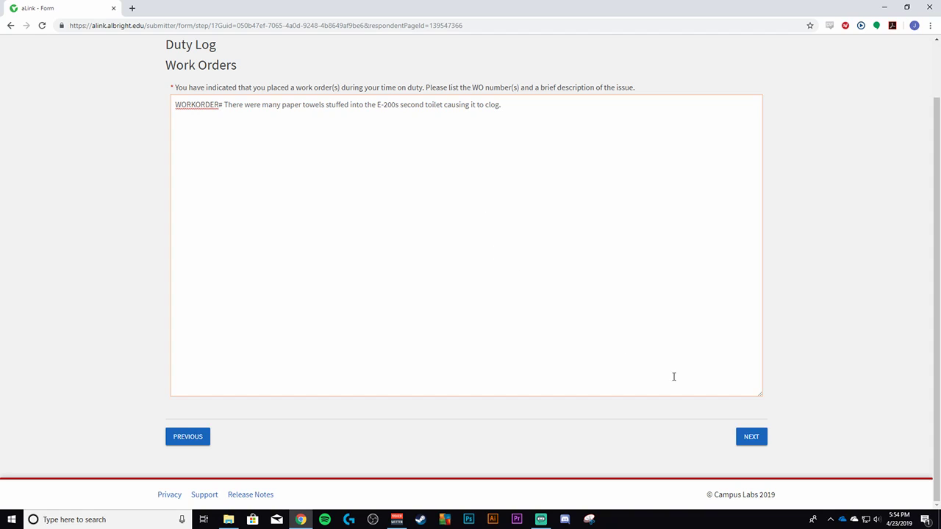
pyautogui.click(752, 438)
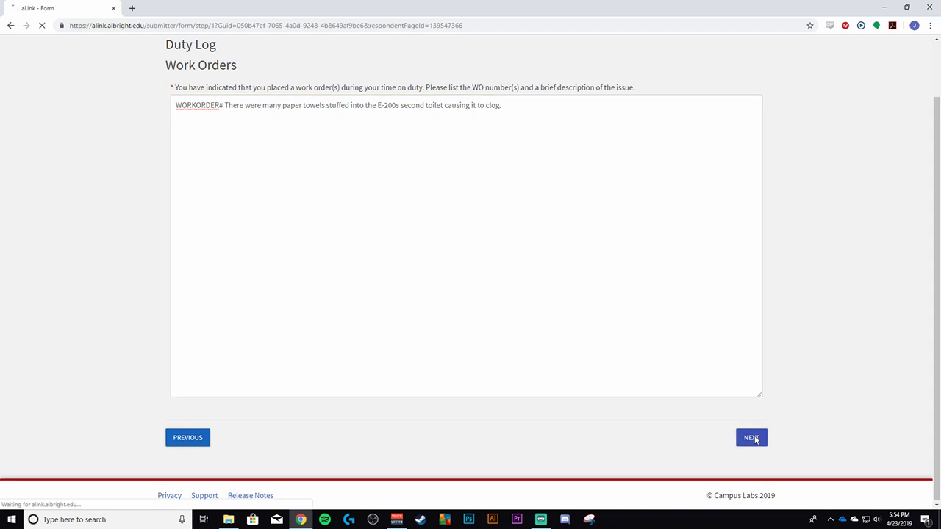
# Describe the vandalism as a significant amount of paper towels stuffed in the E-200s restroom's second-stall toilet and thrown all over the restroom, and continue
pyautogui.click(238, 193)
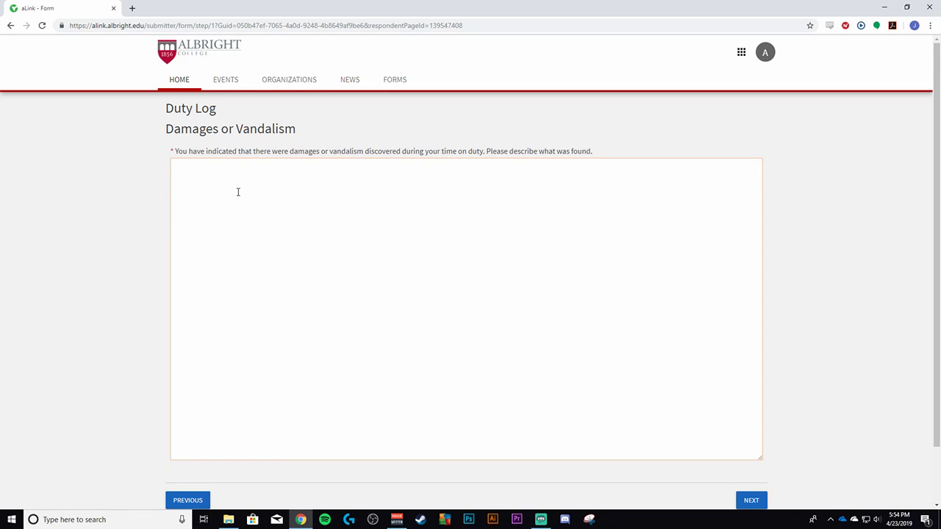
pyautogui.write('In the E-200s restroom, second stall, there was a significant amount of paper towels stuffed in the toilet. Ther')
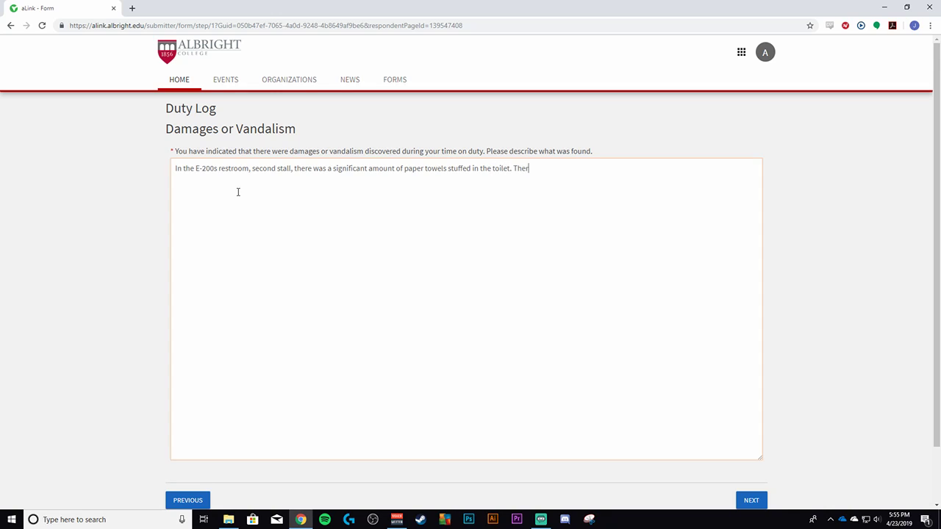
pyautogui.write('e were also paper towels ')
pyautogui.write('th')
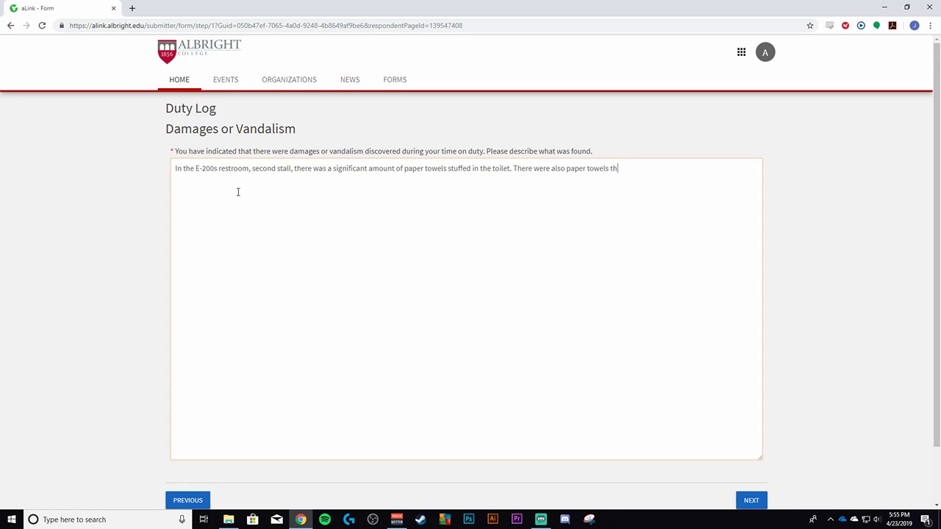
pyautogui.write('rown all over the restroom.')
pyautogui.scroll(-1, 669, 298)
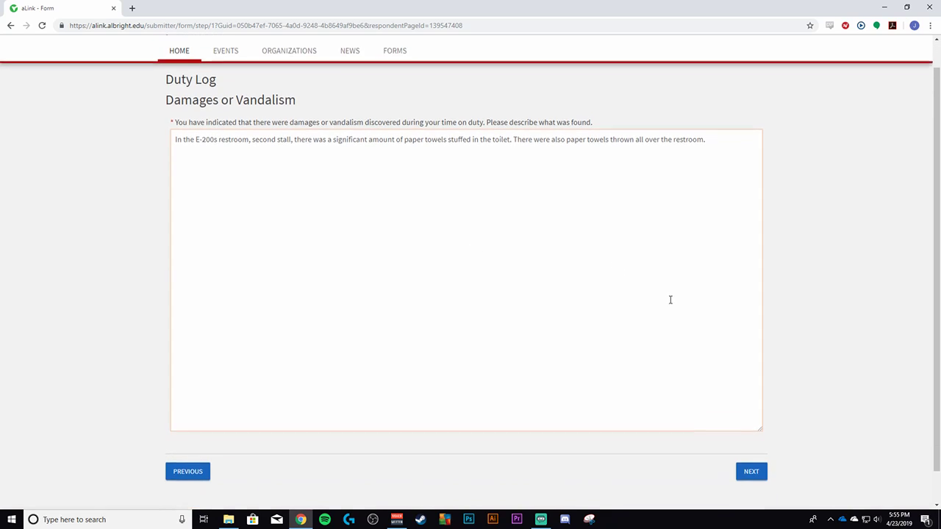
pyautogui.click(743, 471)
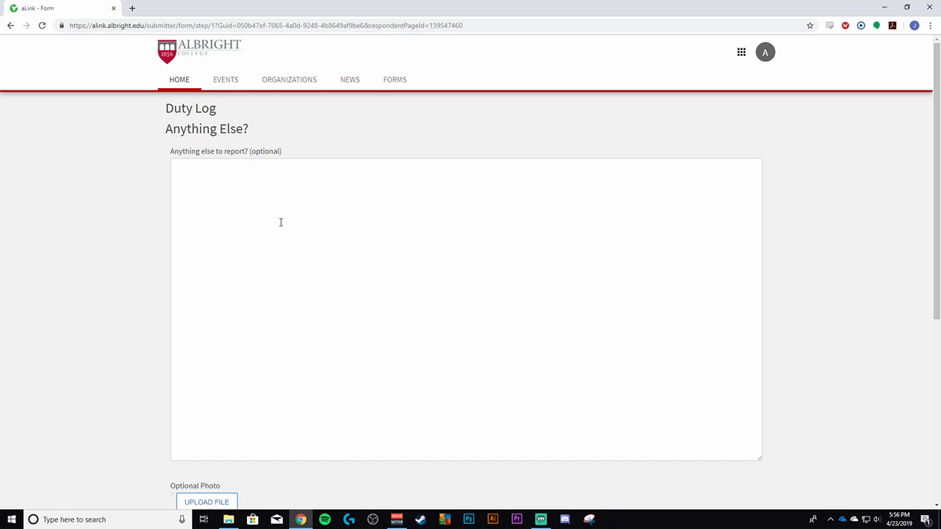
# Leave the optional Anything Else comment and photos empty, and submit the Duty Log for approval
pyautogui.scroll(-3, 280, 222)
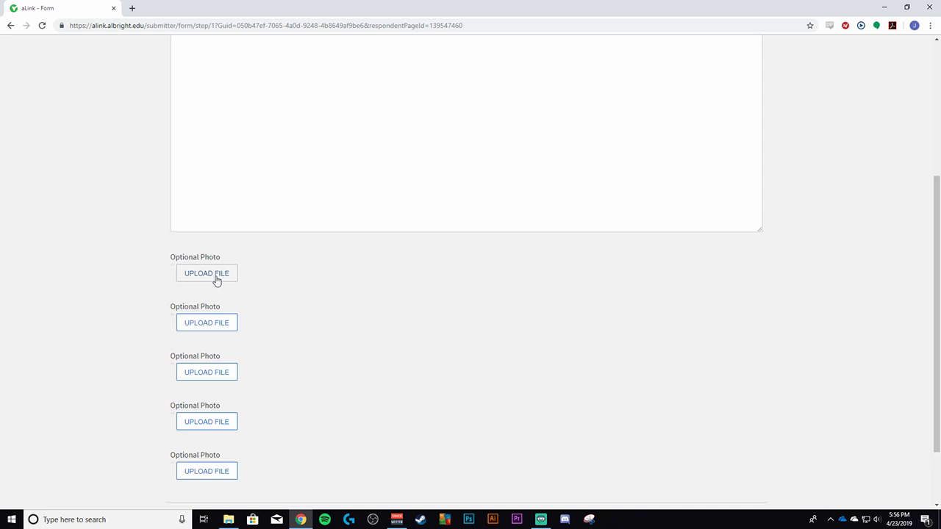
pyautogui.scroll(-2, 328, 321)
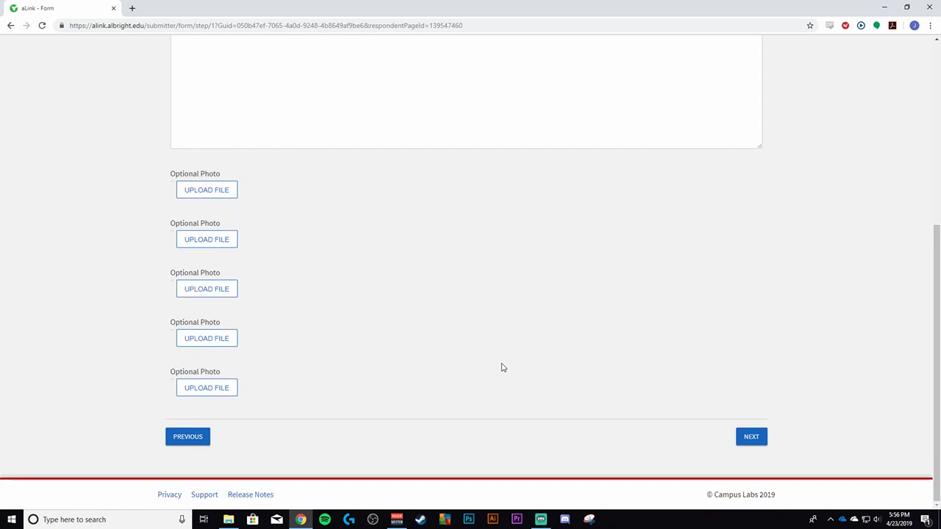
pyautogui.click(749, 441)
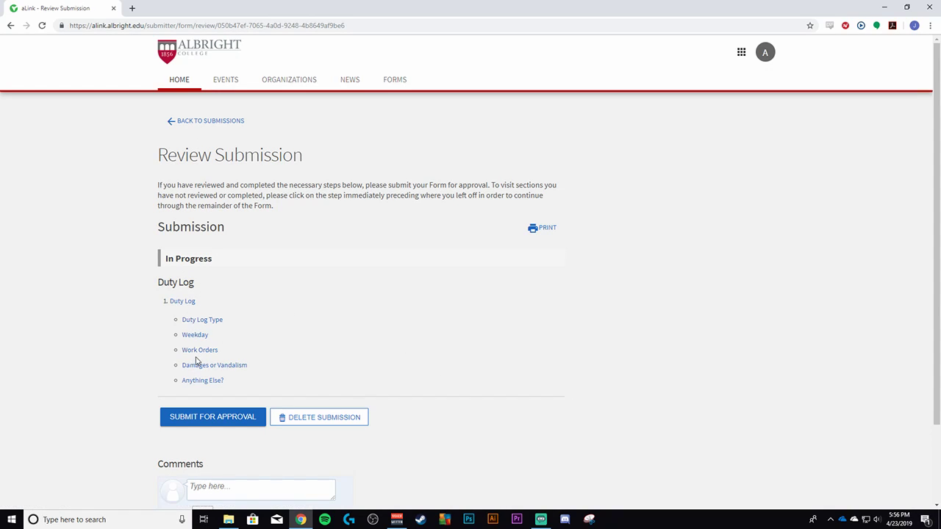
pyautogui.click(215, 417)
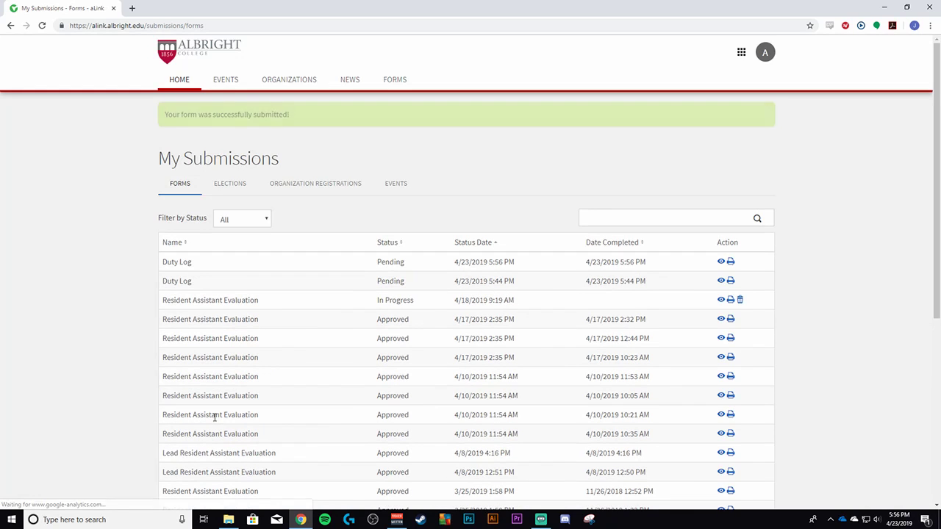